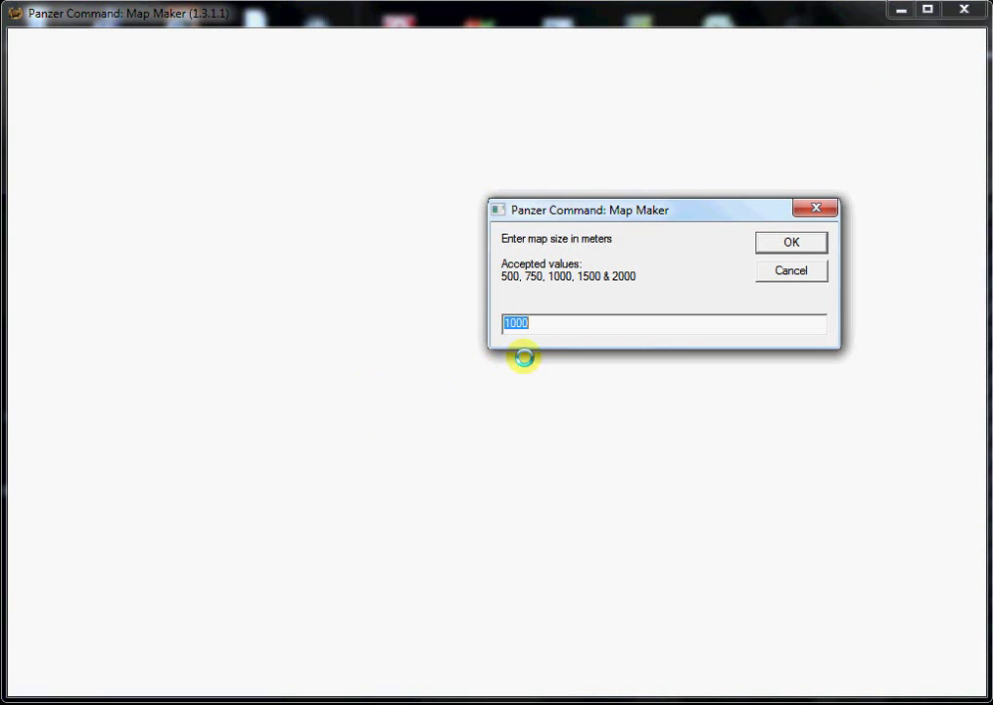
# - Accept 1000 meters as the map size
pyautogui.click(809, 243)
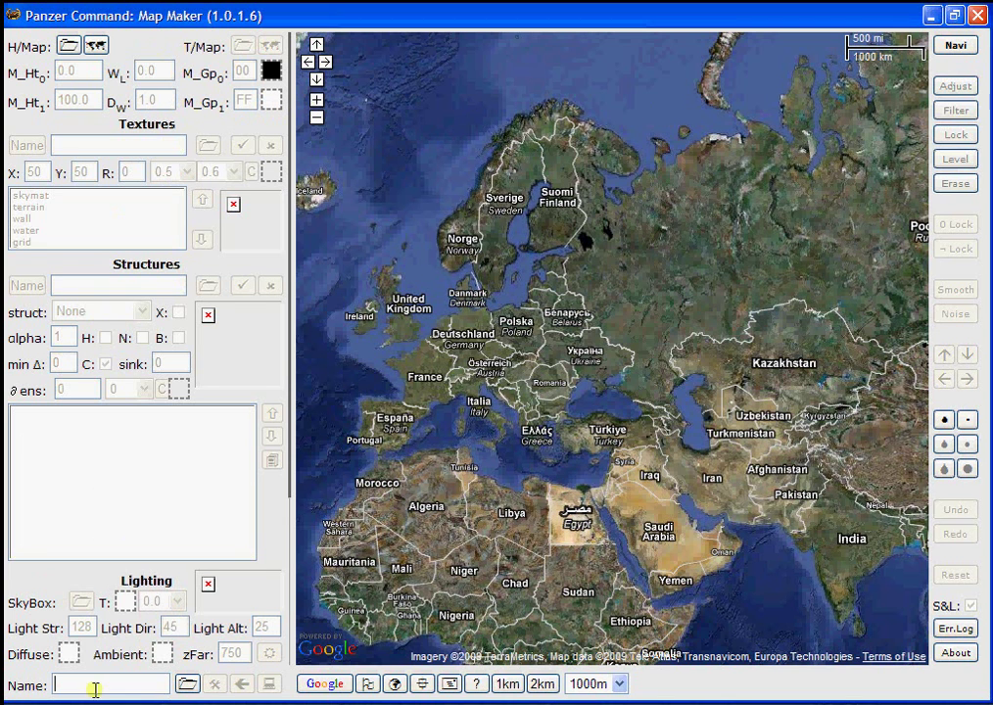
# - Toggle the Google map display and its place labels off and back on
pyautogui.click(54, 686)
pyautogui.click(331, 685)
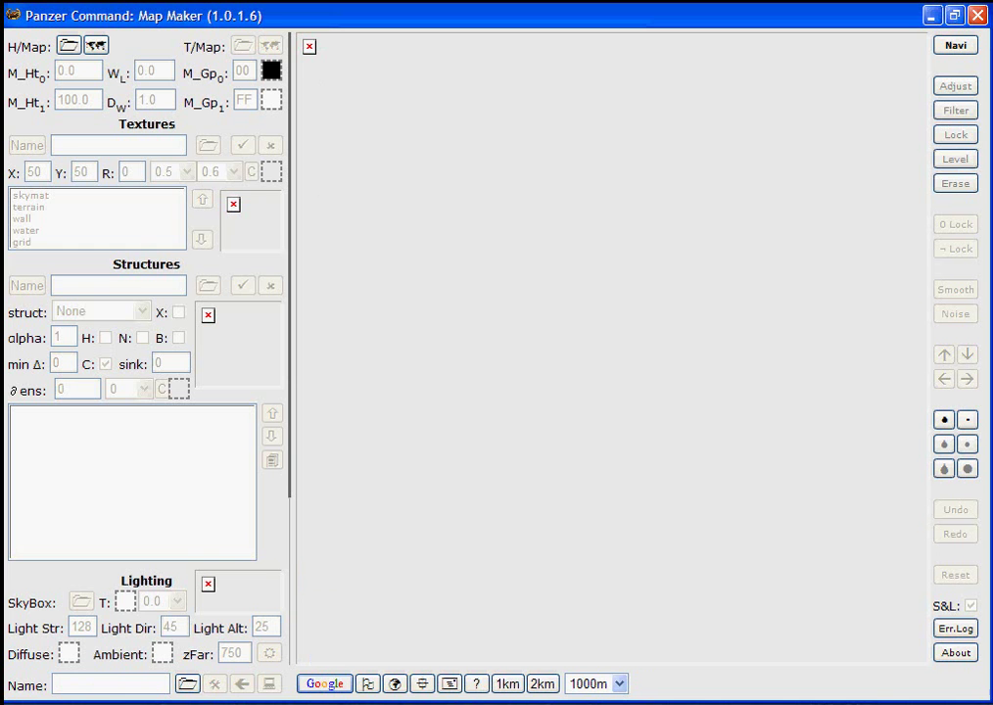
pyautogui.click(331, 685)
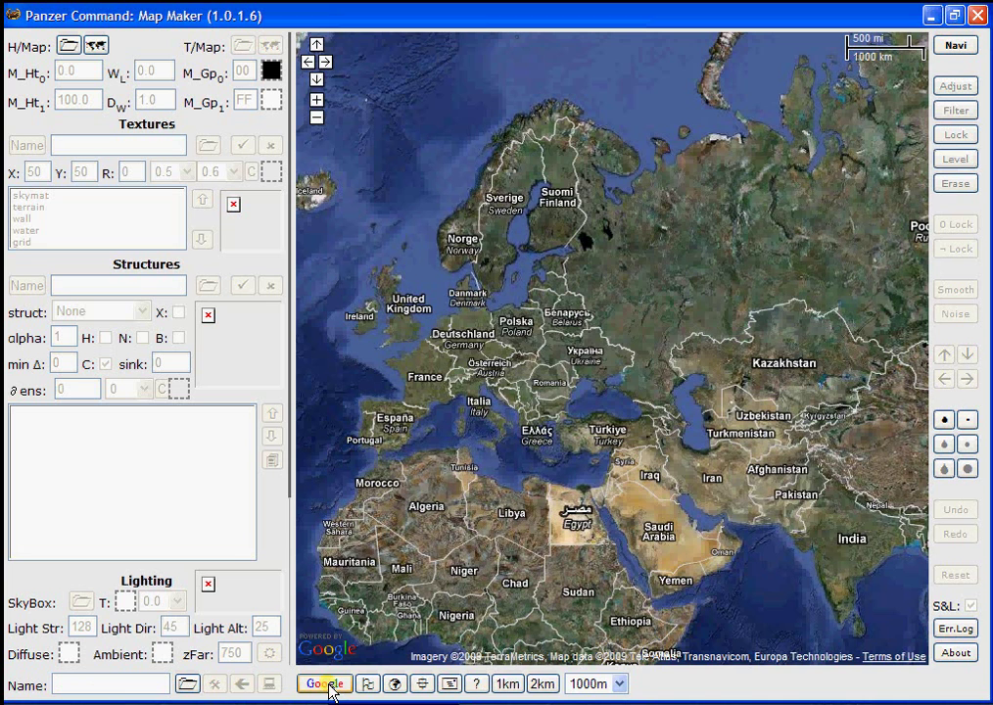
pyautogui.click(331, 685)
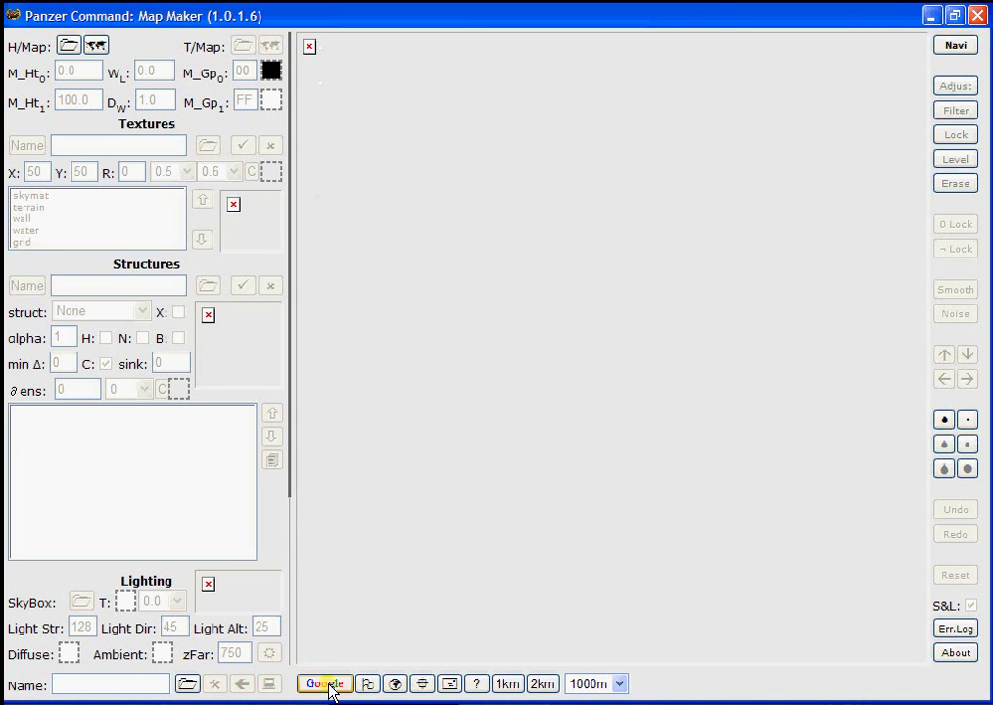
pyautogui.click(331, 686)
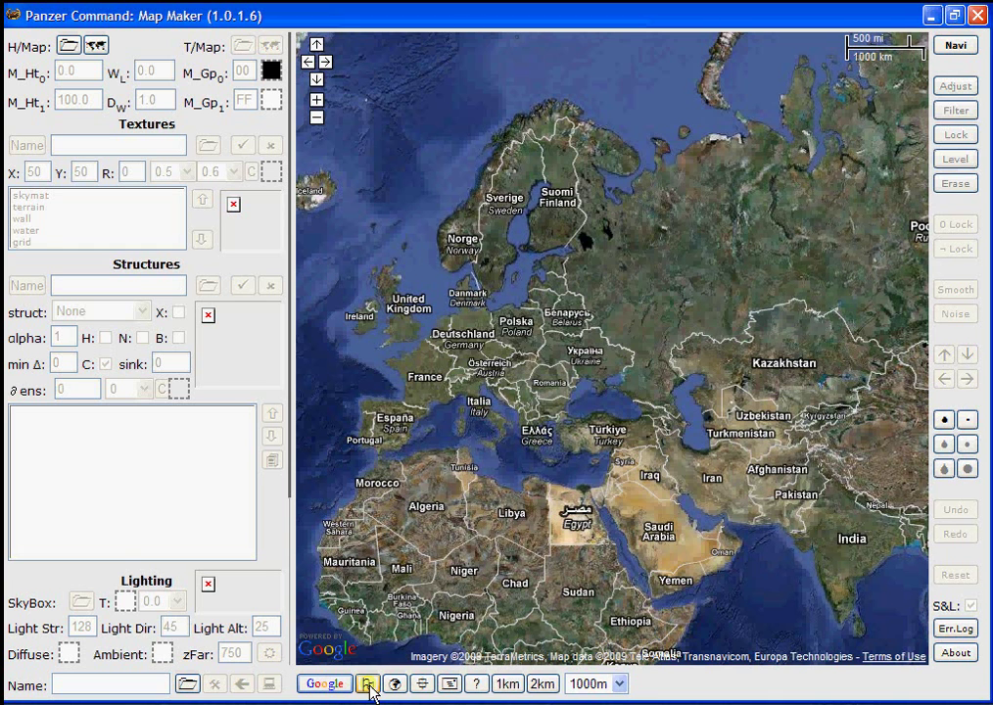
pyautogui.click(369, 686)
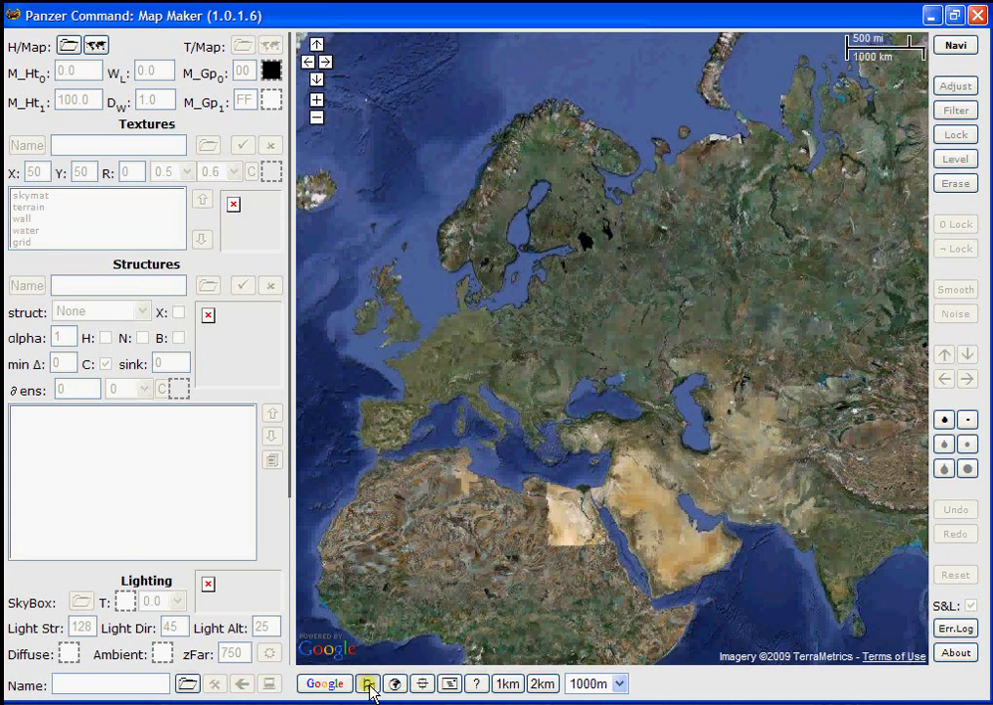
pyautogui.click(369, 685)
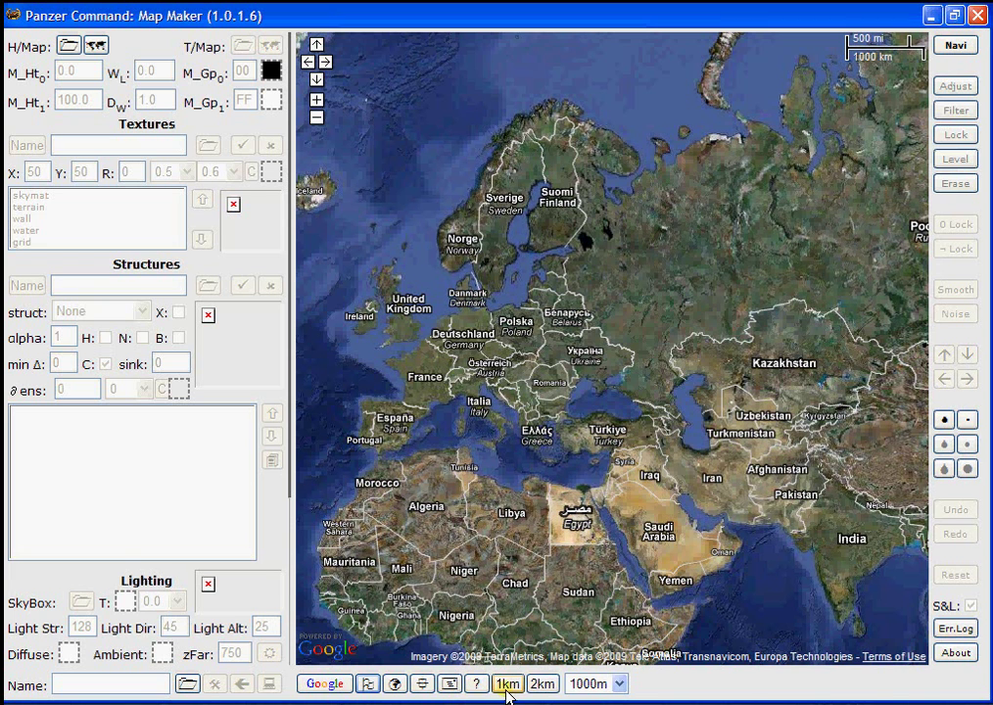
# - Zoom to the 1 km map area in Kharkov, look over the surrounding region, and reset to the starting overview
pyautogui.click(620, 685)
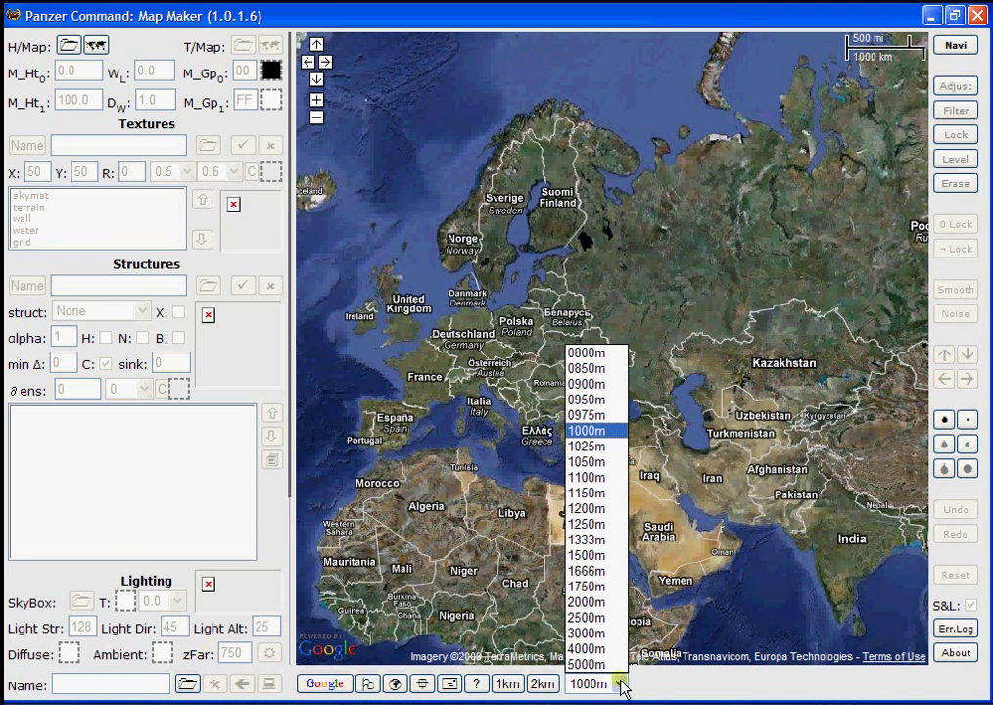
pyautogui.click(674, 689)
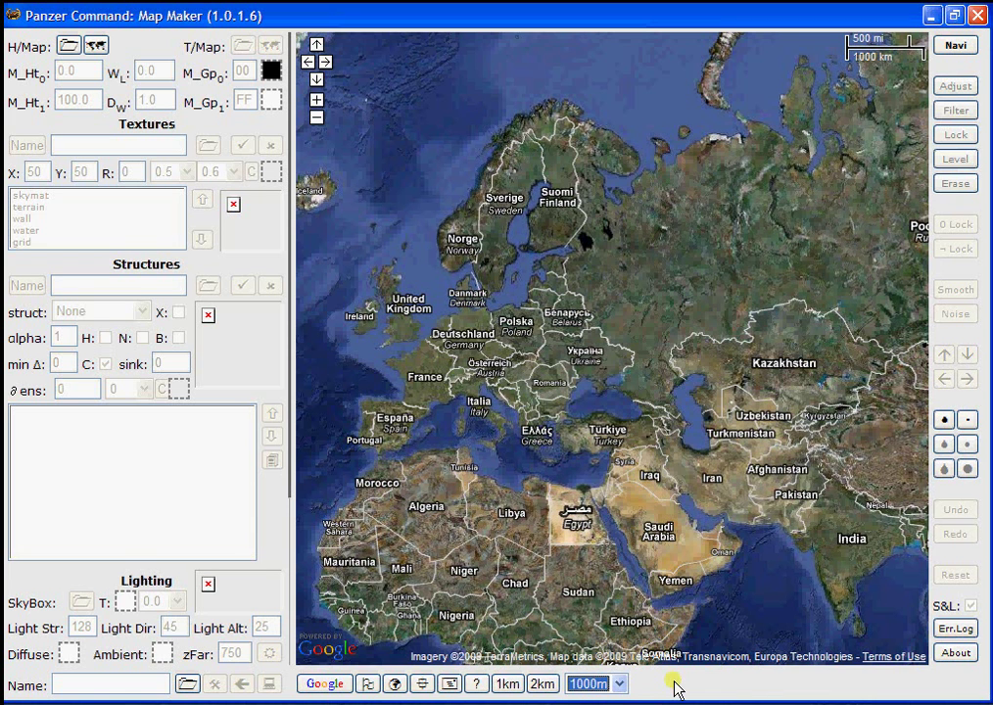
pyautogui.click(505, 686)
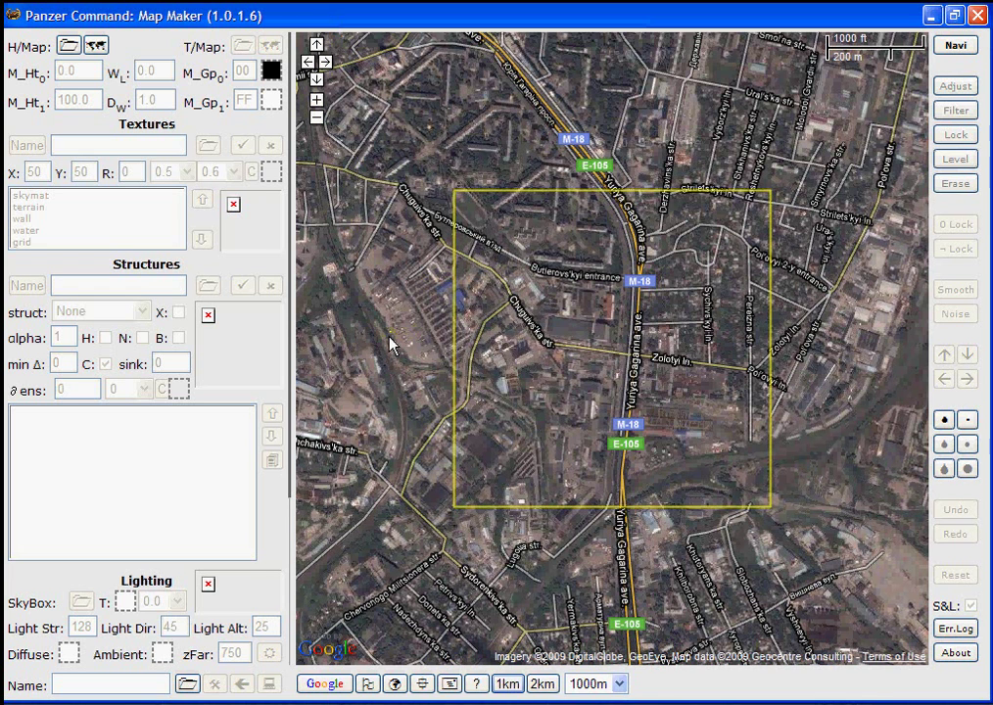
pyautogui.scroll(-2, 373, 355)
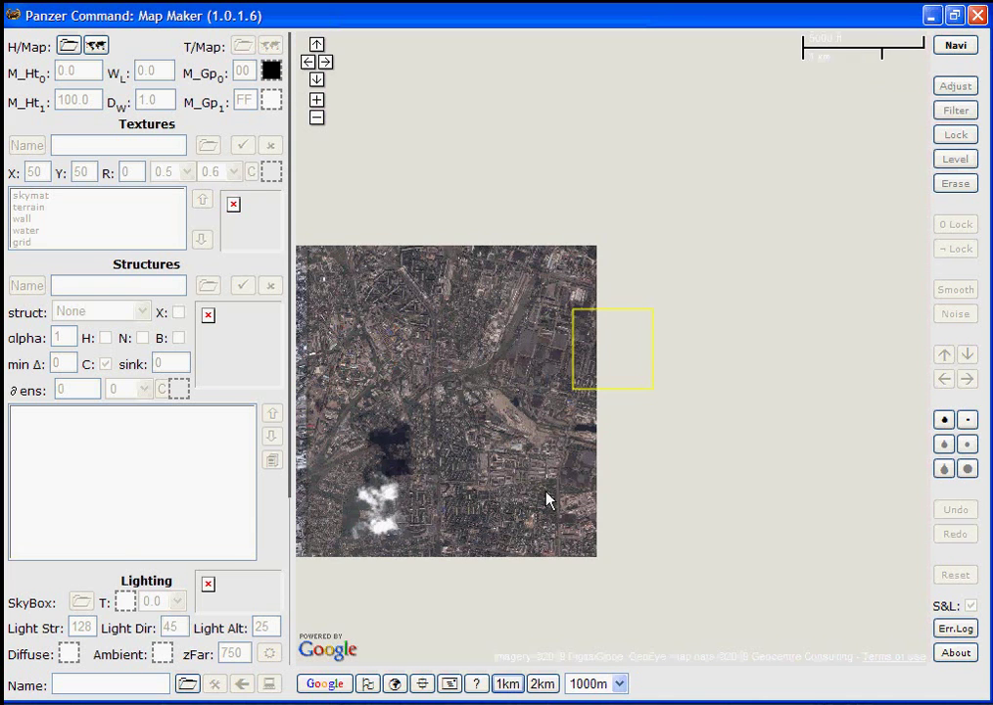
pyautogui.click(735, 480)
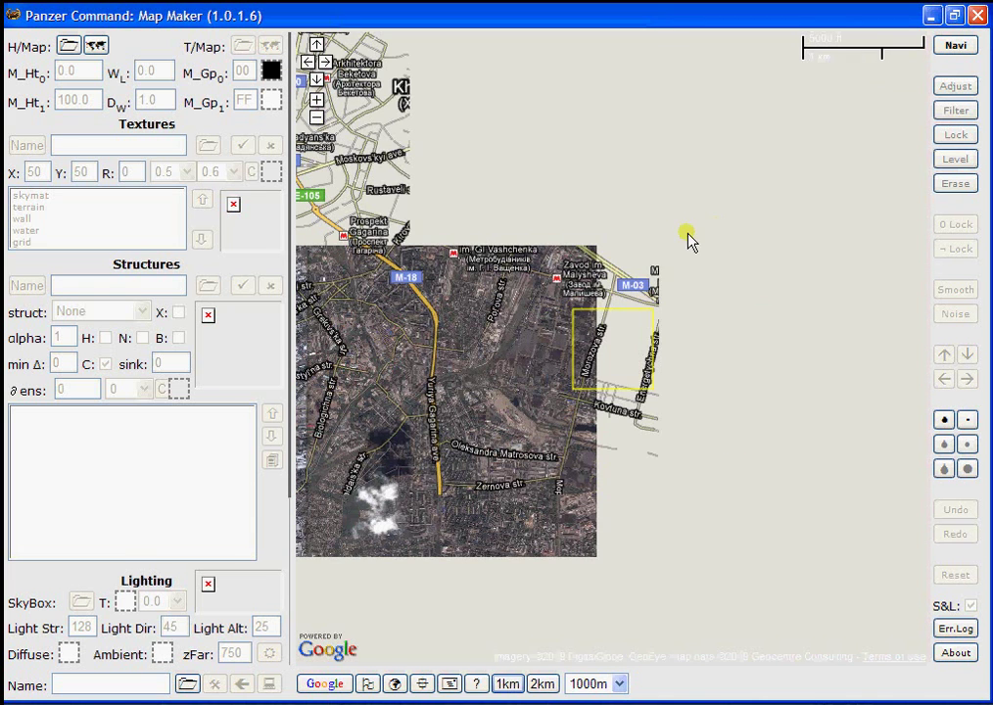
pyautogui.scroll(-2, 689, 239)
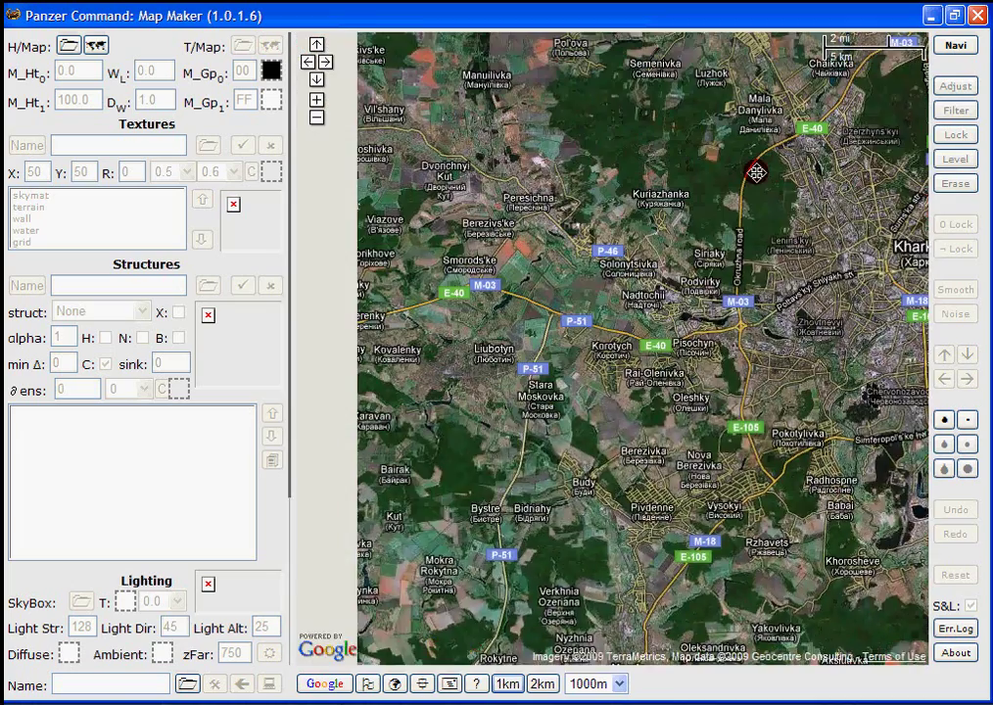
pyautogui.moveTo(756, 172); pyautogui.dragTo(432, 259)
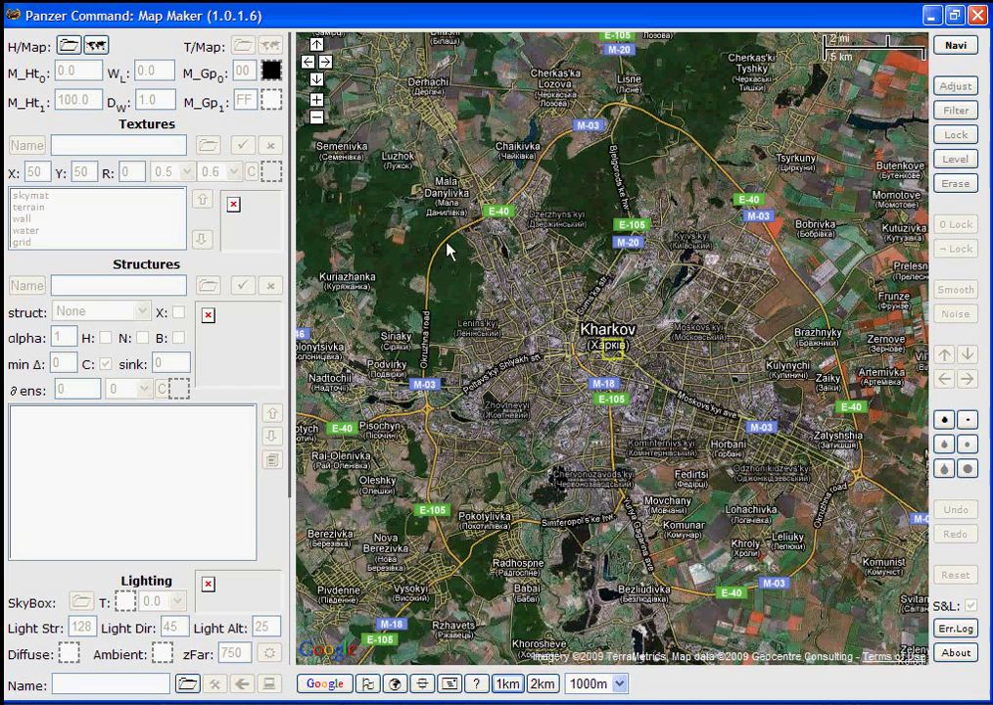
pyautogui.click(395, 685)
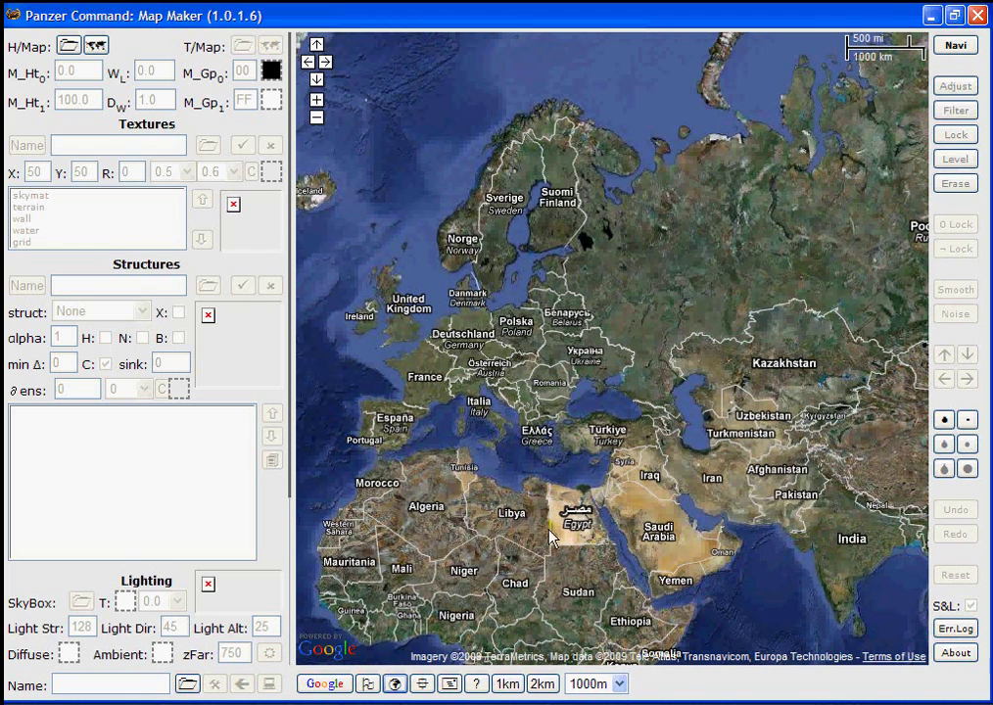
# - Find the location "nikulino russia" on the Google map
pyautogui.click(449, 685)
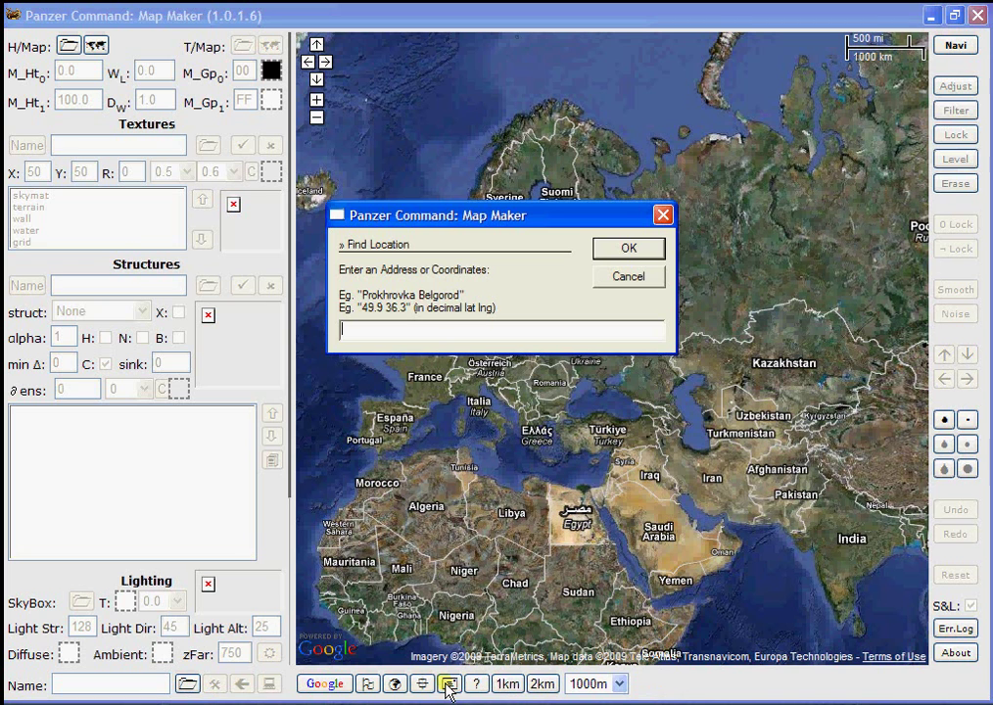
pyautogui.write('nikulino russia')
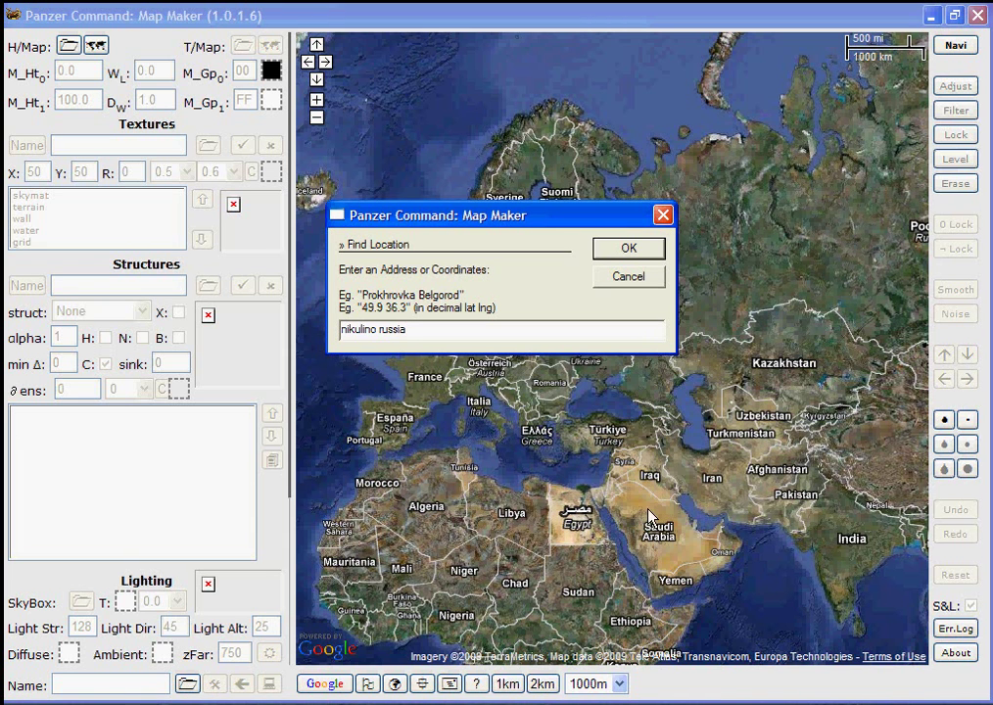
pyautogui.click(630, 250)
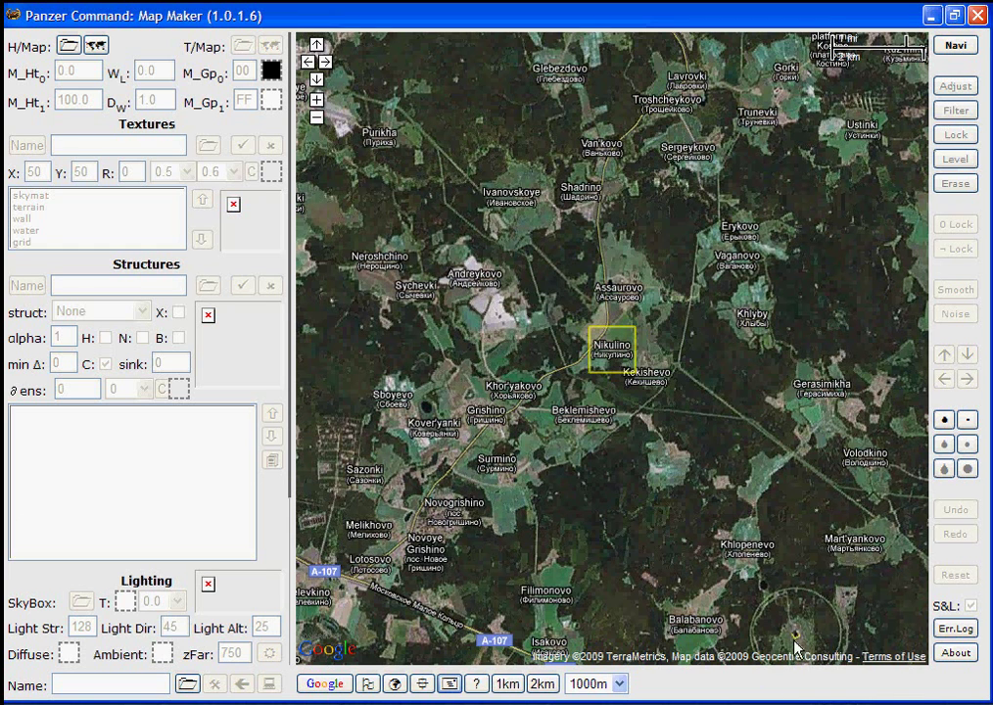
# - Zoom to the 1 km view and reposition the map so Nikulino lies in the eastern part of the yellow area frame
pyautogui.click(507, 685)
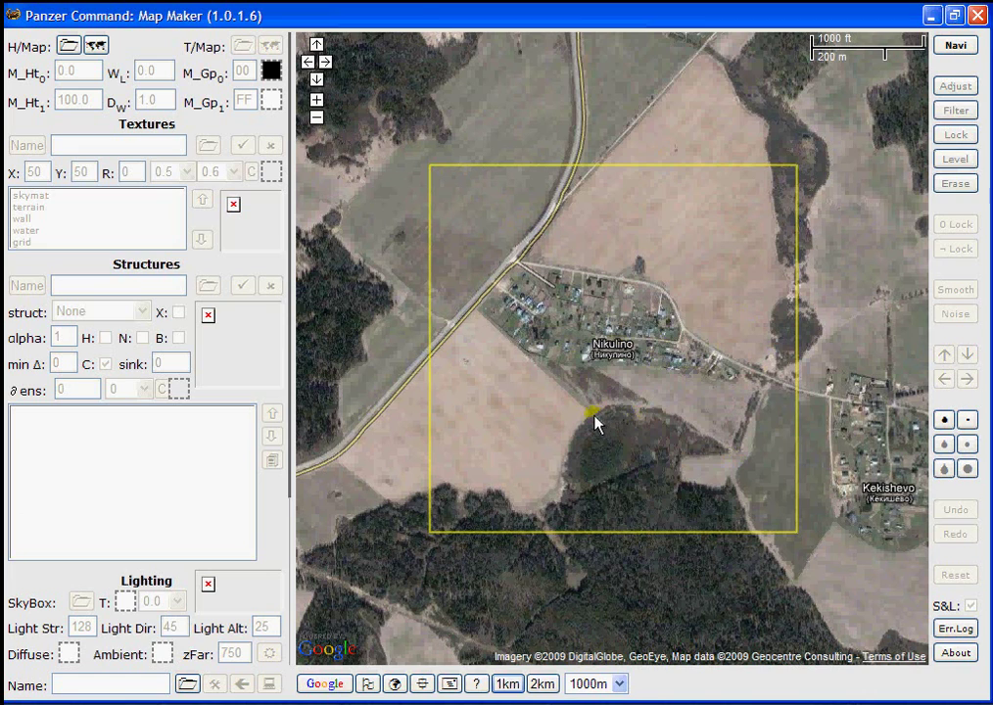
pyautogui.moveTo(575, 428)
pyautogui.mouseDown()
pyautogui.moveTo(681, 411)
pyautogui.moveTo(670, 465)
pyautogui.moveTo(648, 435)
pyautogui.moveTo(665, 444)
pyautogui.moveTo(666, 417)
pyautogui.moveTo(669, 428)
pyautogui.mouseUp()
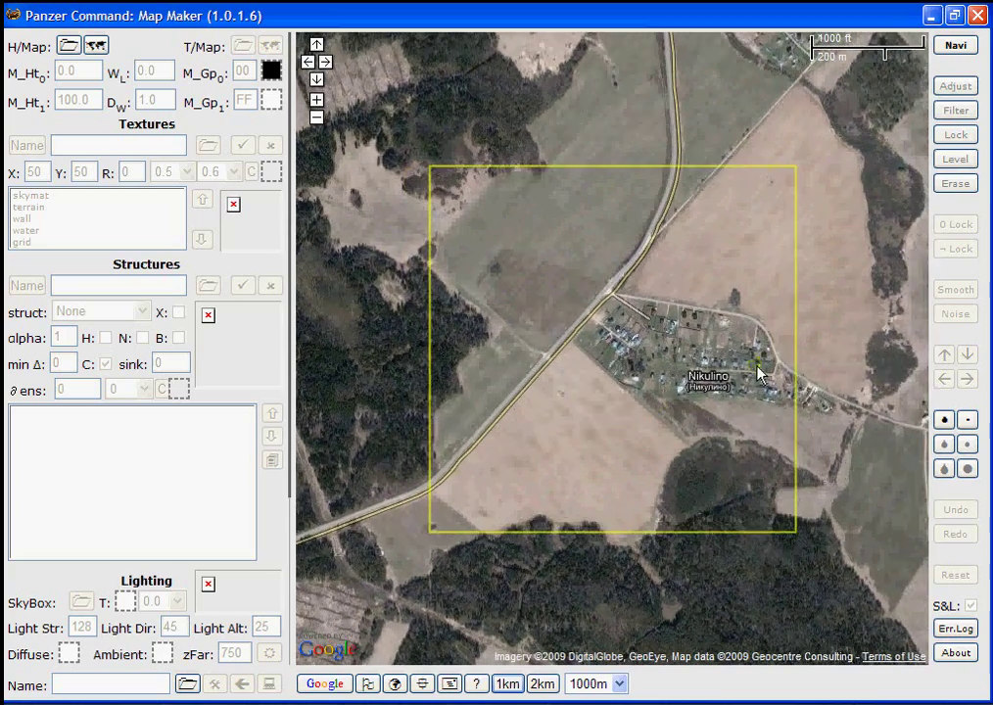
pyautogui.click(708, 441)
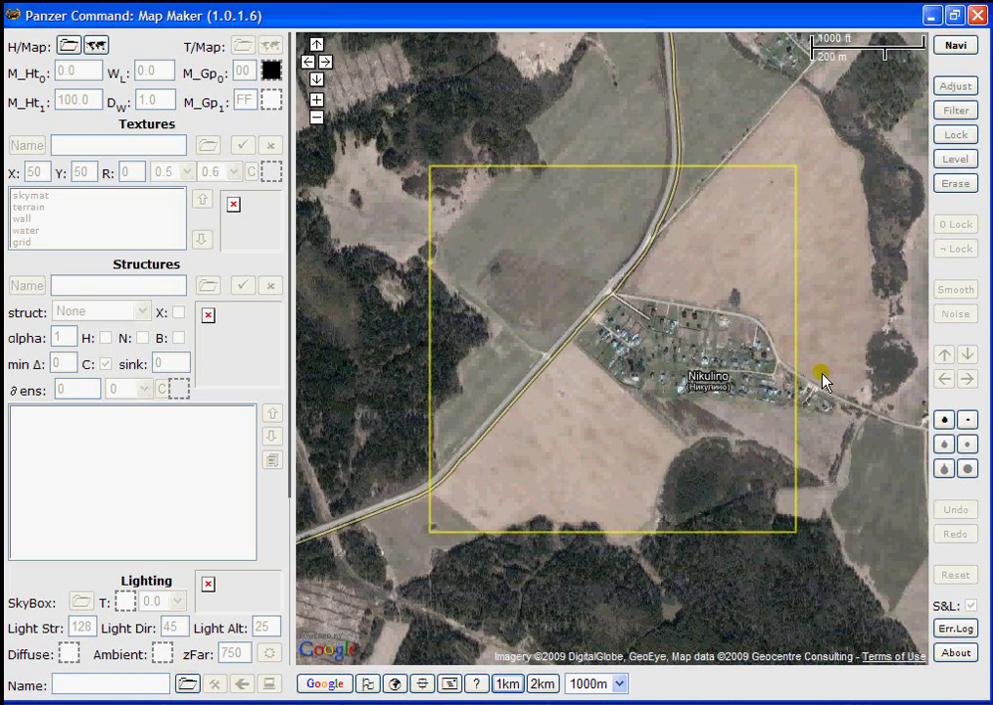
# - Import the Google height map for the framed 1000 m area and smooth it
pyautogui.click(99, 47)
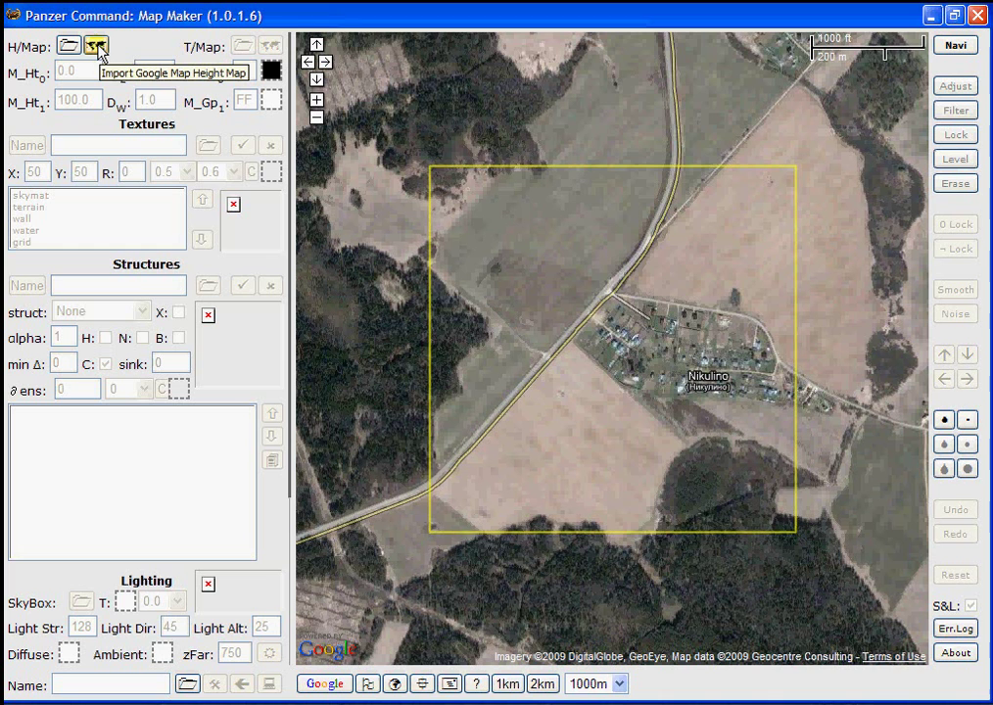
pyautogui.click(99, 47)
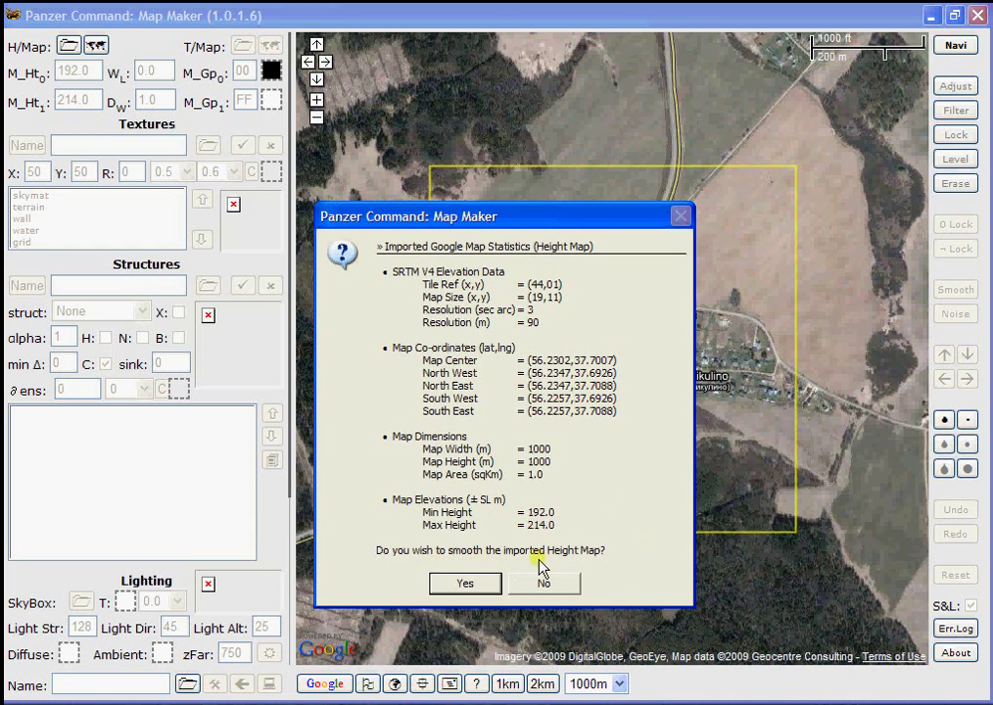
pyautogui.click(478, 592)
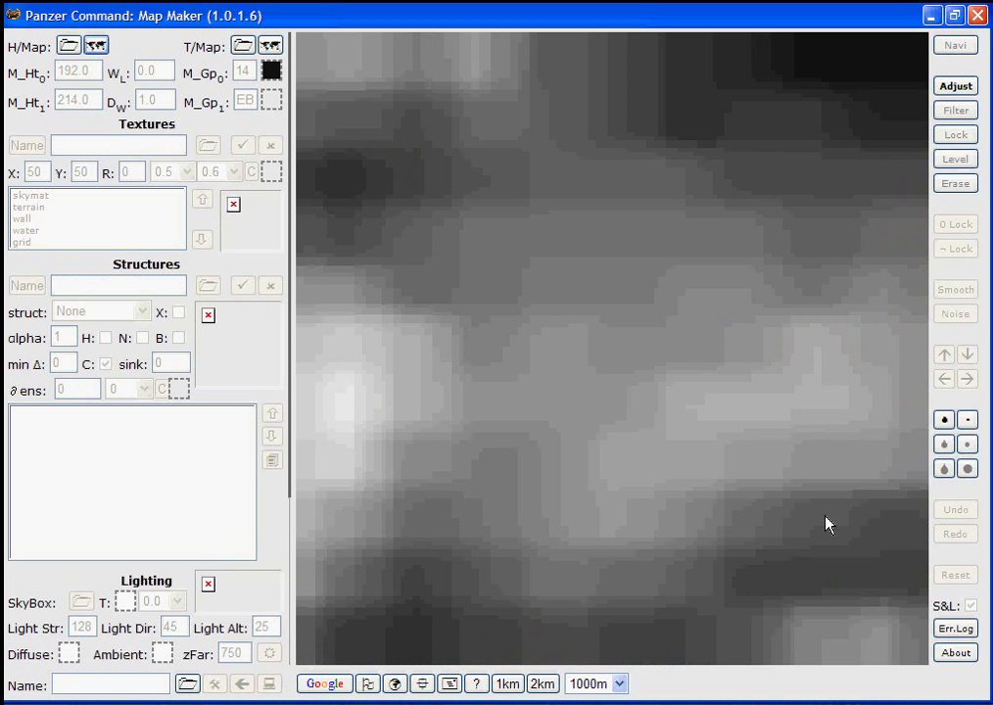
# - Import the Google terrain map of the framed area, processed with a median filter of 3 and 8 unique colors
pyautogui.click(311, 691)
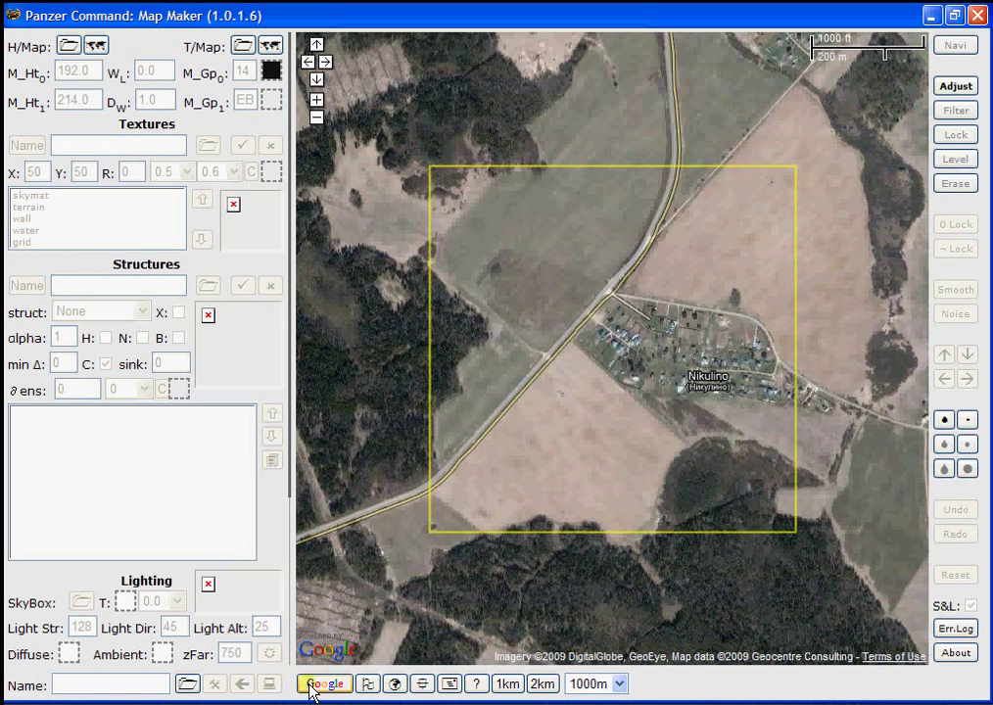
pyautogui.click(272, 49)
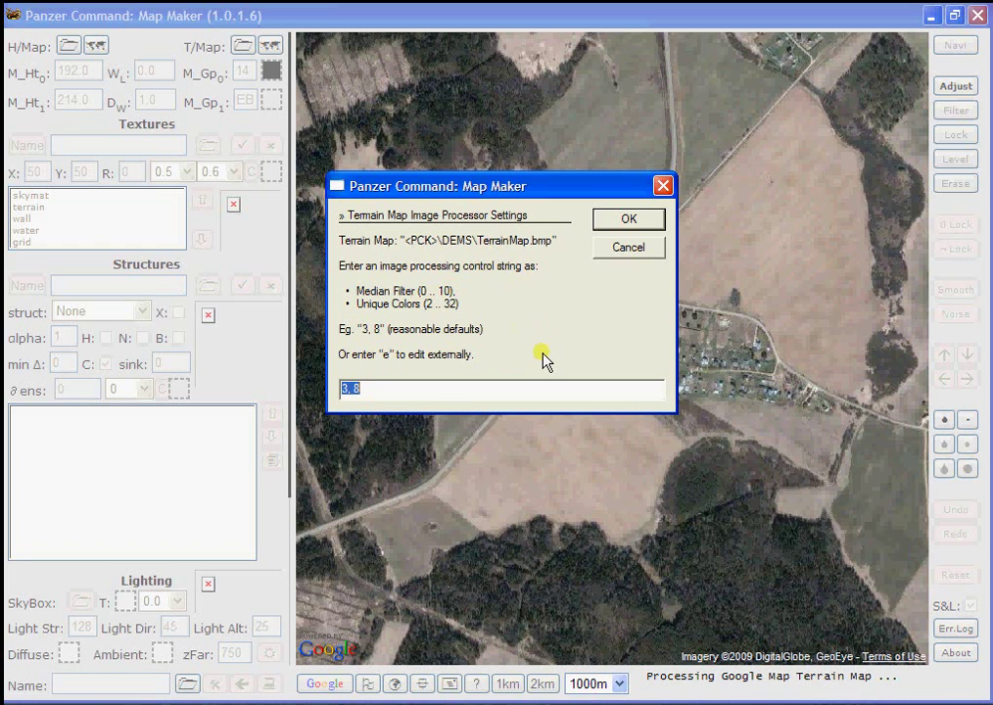
pyautogui.click(647, 219)
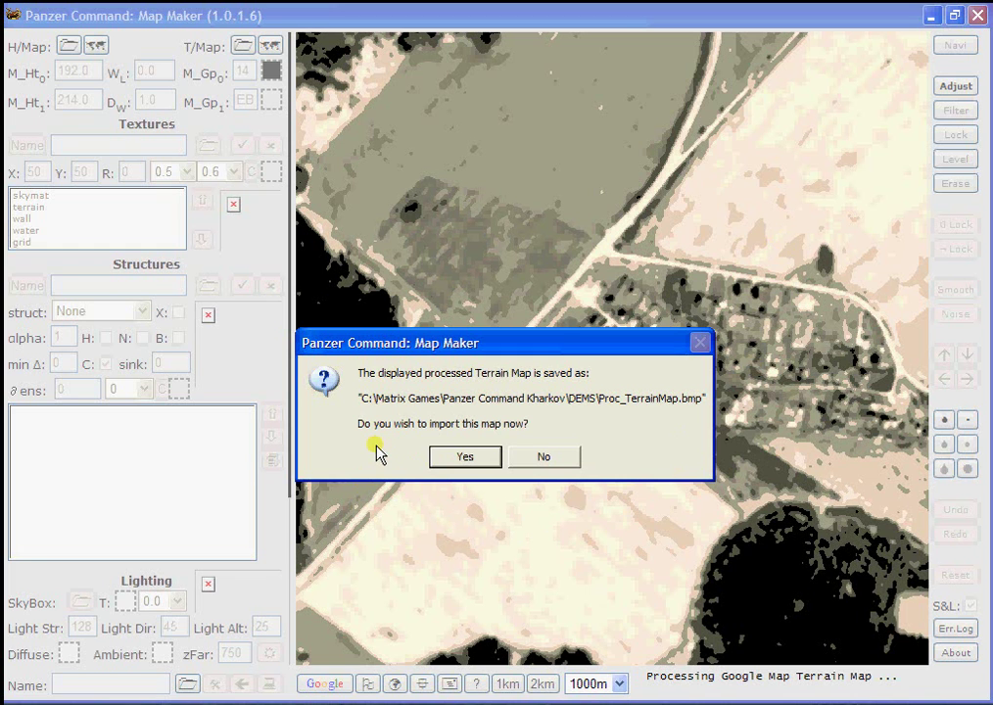
pyautogui.click(464, 456)
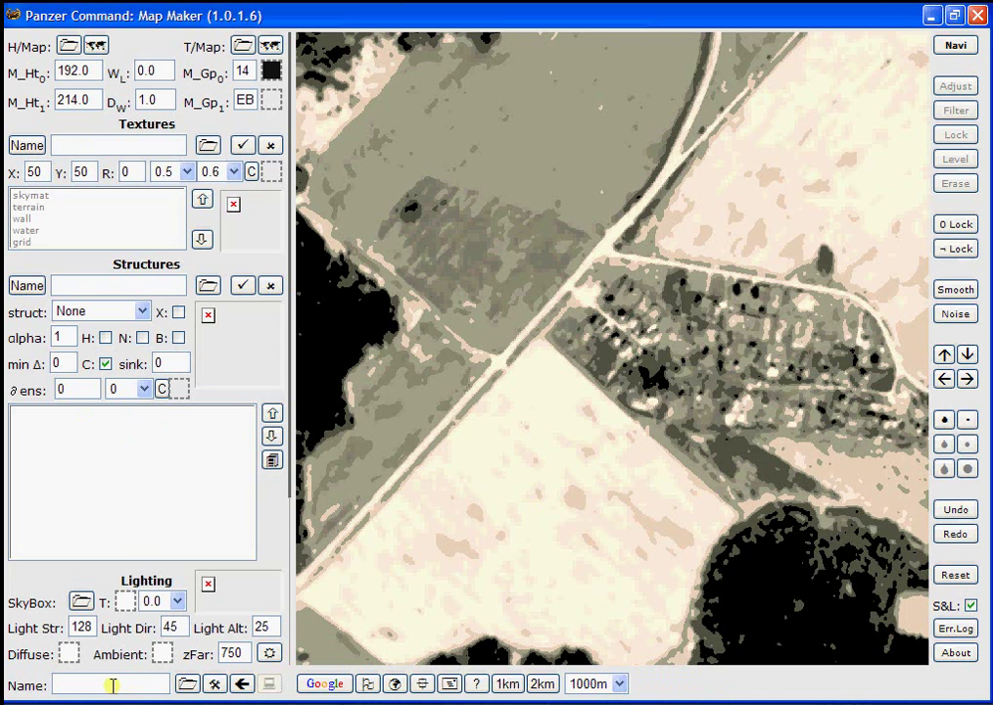
# - Name the map nikulino and build it, declining to view it in the SceneEditor
pyautogui.write('nikulino')
pyautogui.click(215, 686)
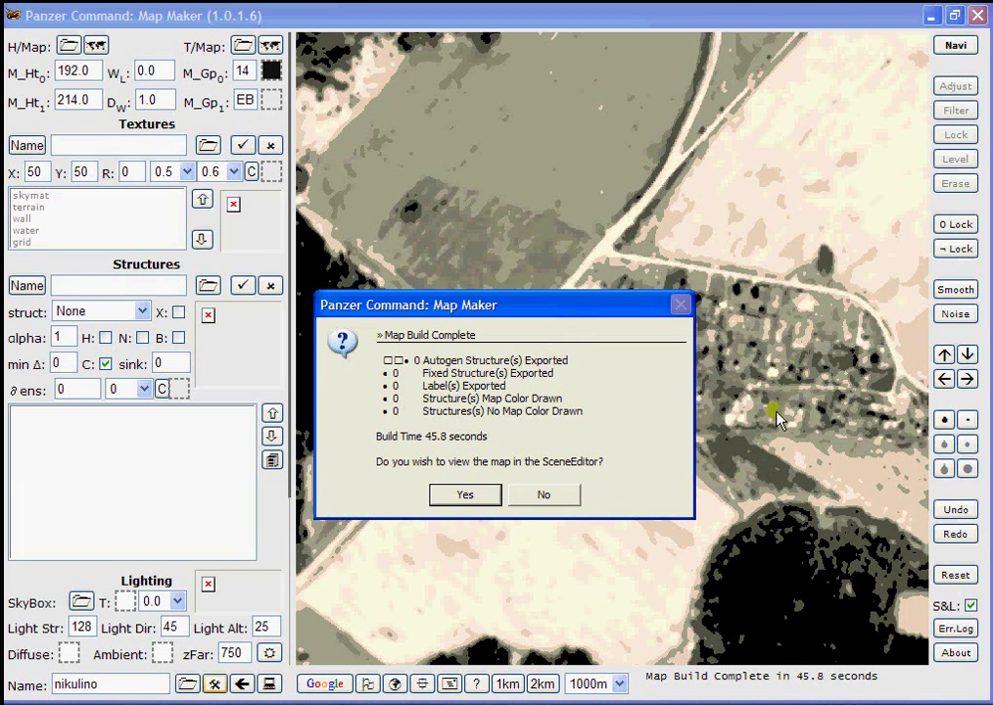
pyautogui.click(553, 496)
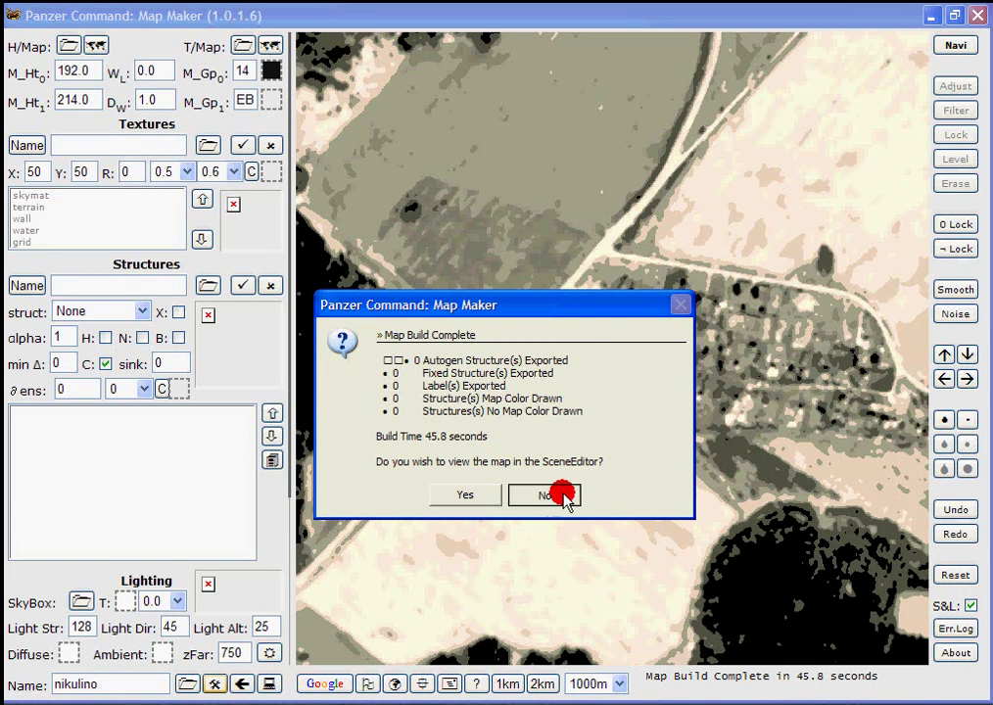